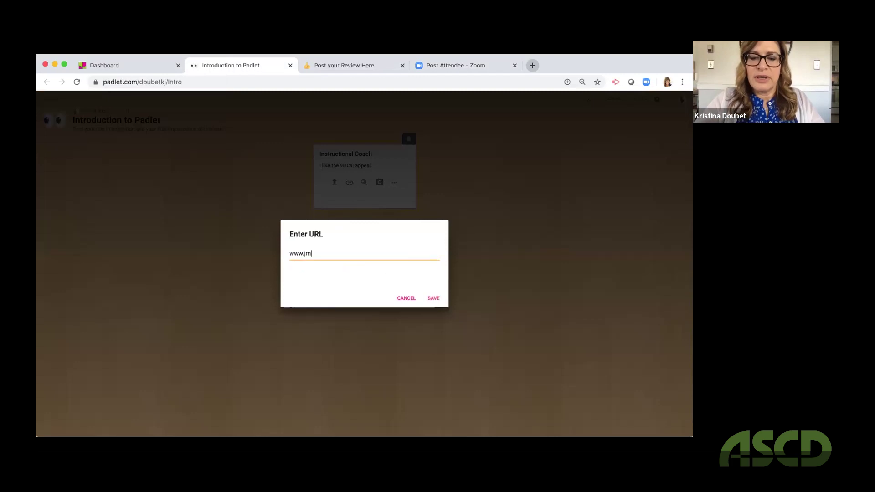
pyautogui.write('.ed')
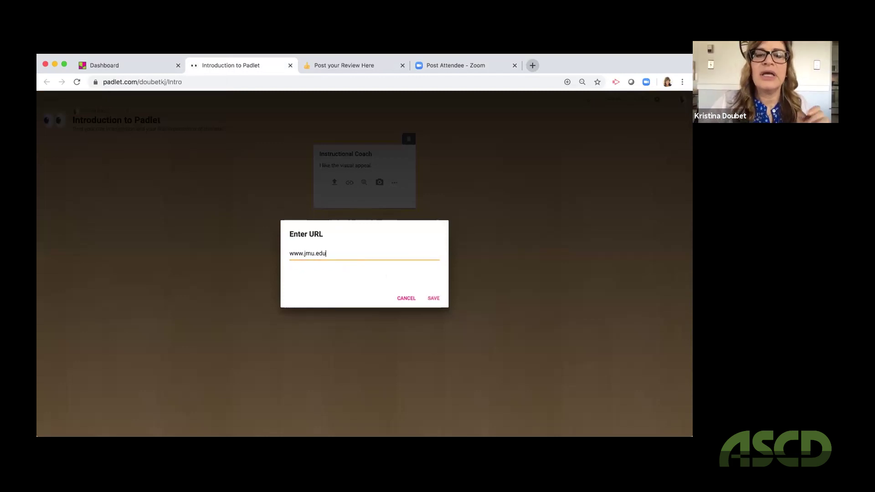
pyautogui.write('u')
pyautogui.click(433, 299)
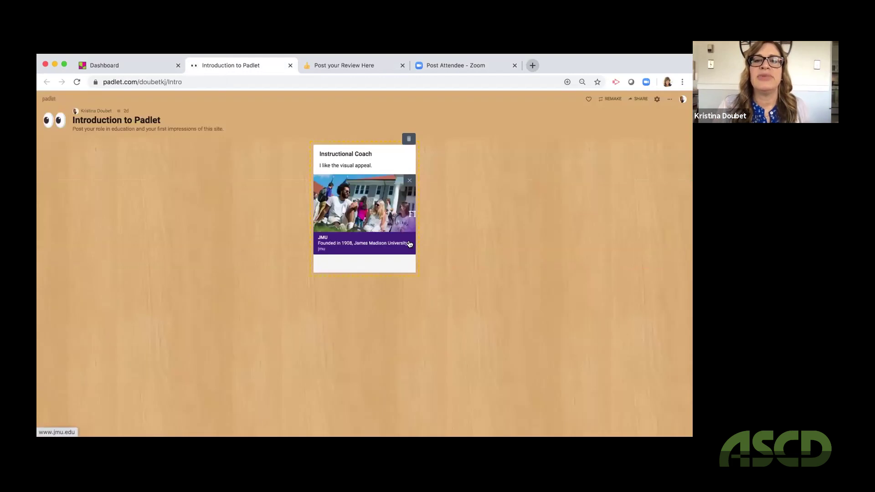
pyautogui.click(394, 150)
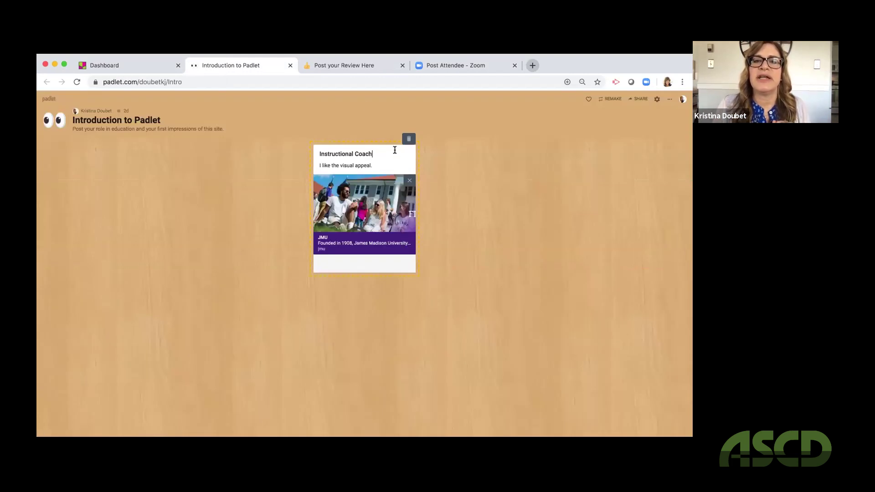
pyautogui.click(448, 253)
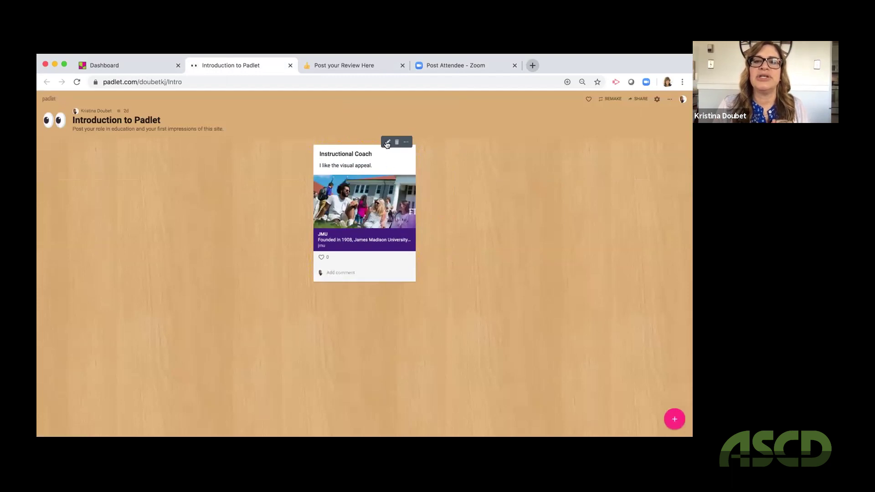
# Step: Check that the Instructional Coach post can be reopened for editing, and view its linked JMU website before returning to the board
pyautogui.click(387, 143)
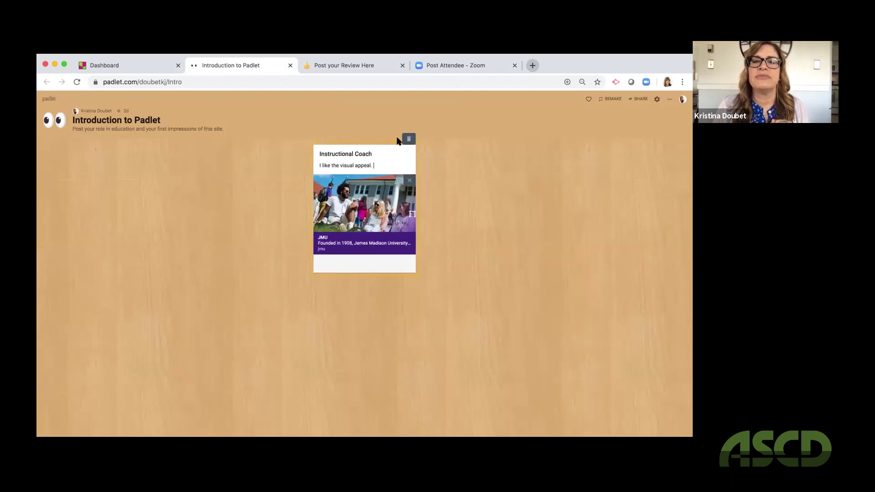
pyautogui.click(419, 165)
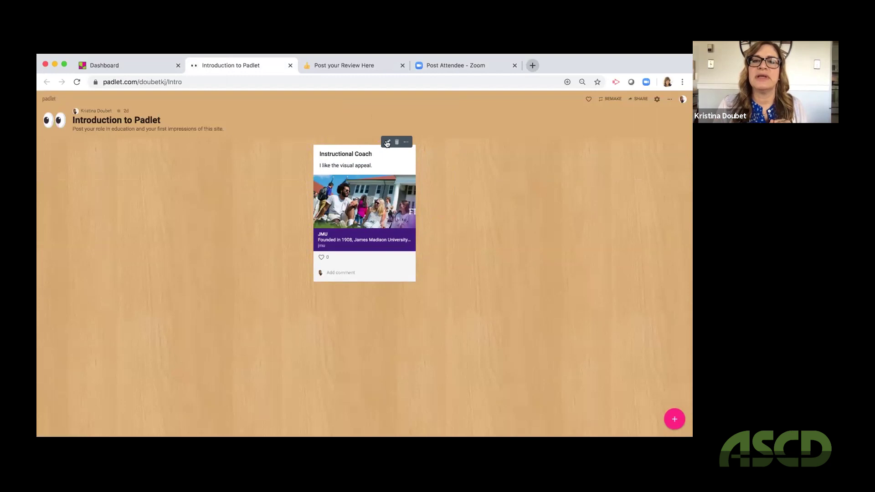
pyautogui.click(387, 143)
pyautogui.click(421, 163)
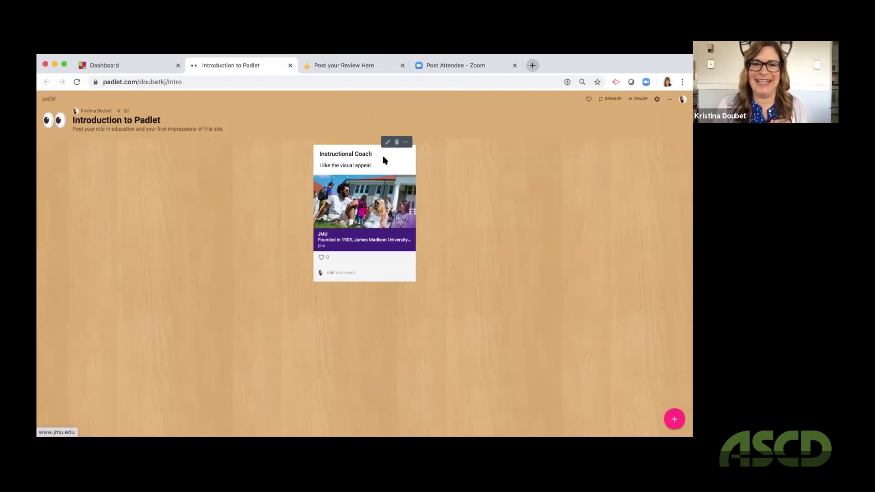
pyautogui.click(382, 220)
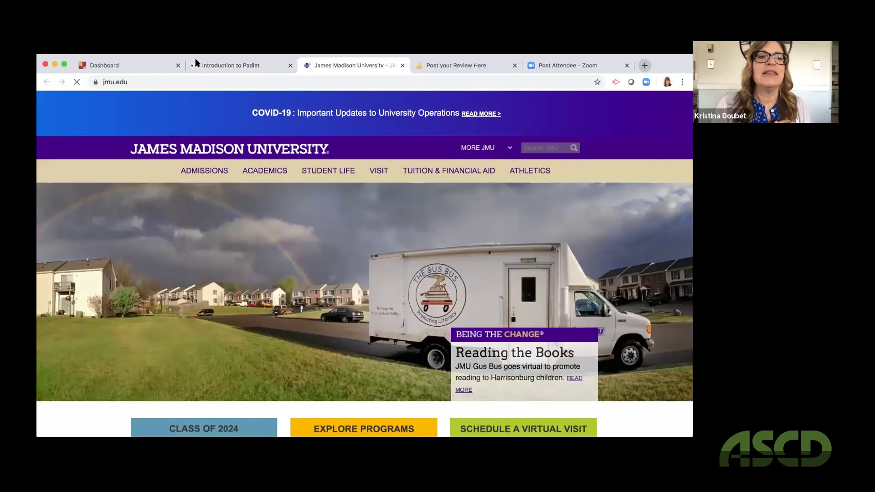
pyautogui.click(197, 64)
# Step: Start a second post on the board and dismiss its link entry dialog
pyautogui.doubleClick(452, 195)
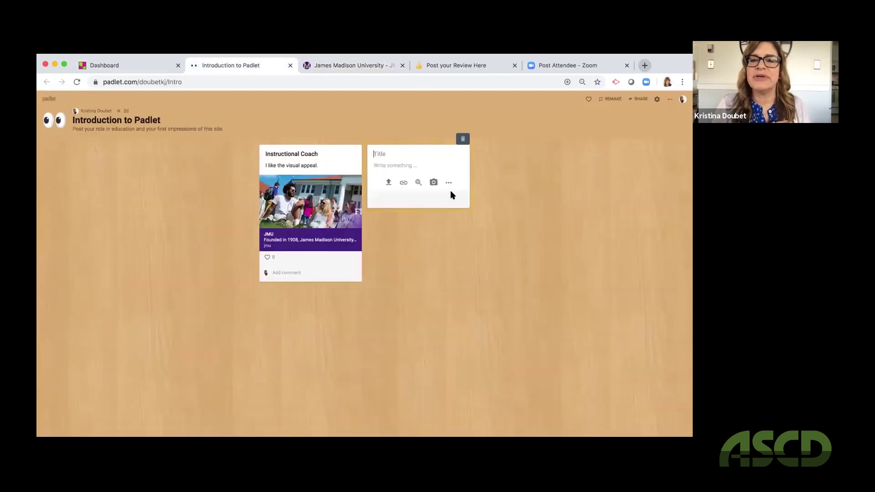
pyautogui.click(403, 182)
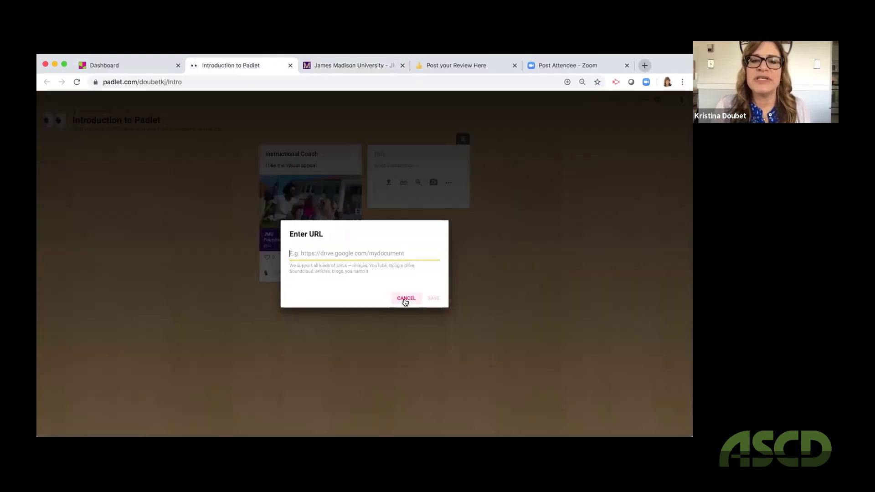
pyautogui.click(405, 295)
# Step: Upload the image Theo.jpeg from the computer's Desktop folder to the new post
pyautogui.click(388, 182)
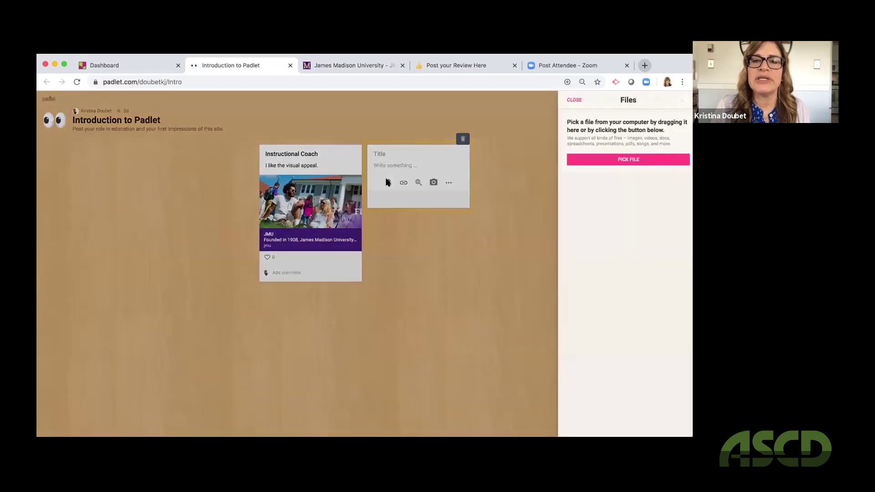
pyautogui.click(604, 160)
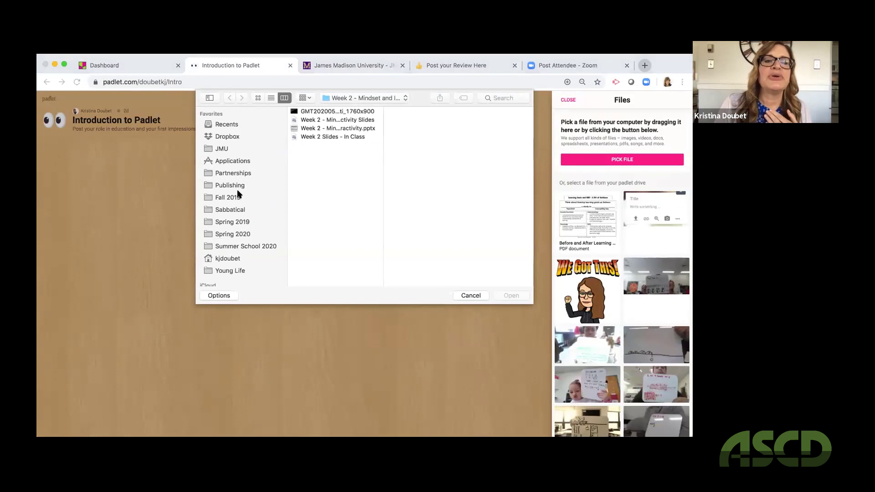
pyautogui.scroll(-4, 237, 194)
pyautogui.click(219, 228)
pyautogui.scroll(-10, 344, 177)
pyautogui.scroll(-8, 343, 177)
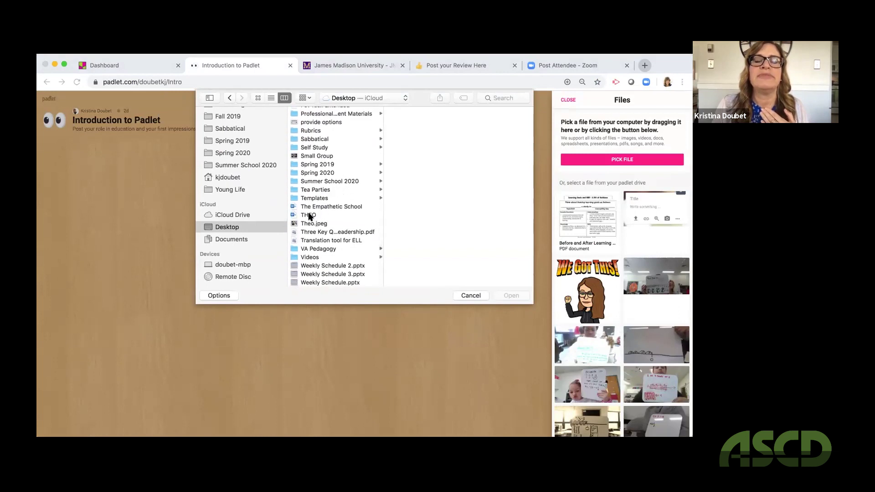
pyautogui.click(313, 223)
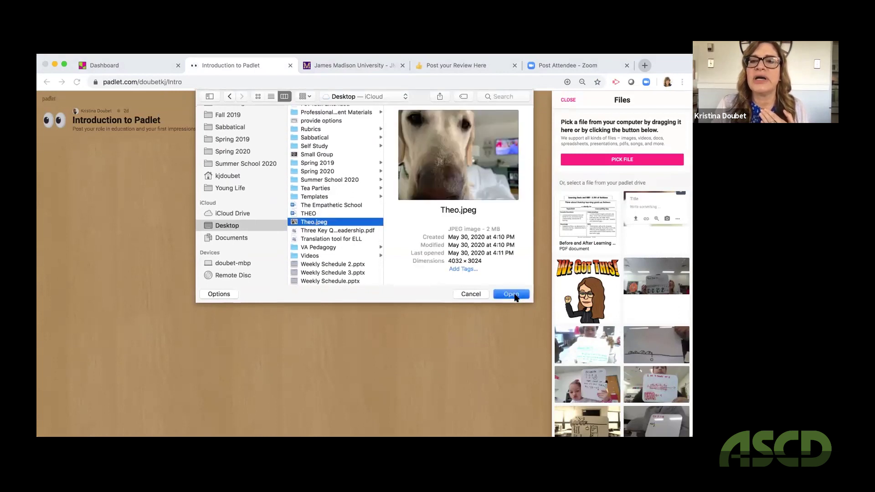
pyautogui.click(515, 296)
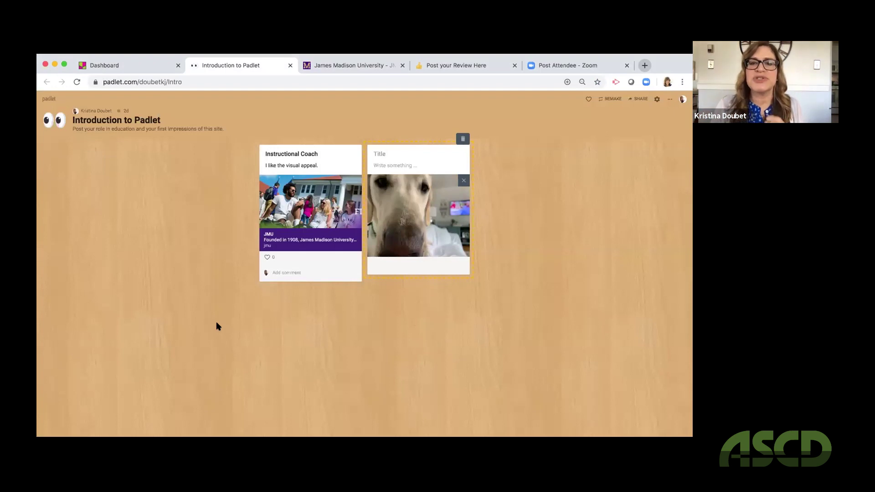
# Step: Enter "Theo" as the body text of the dog photo post and finish editing it
pyautogui.click(459, 160)
pyautogui.click(402, 167)
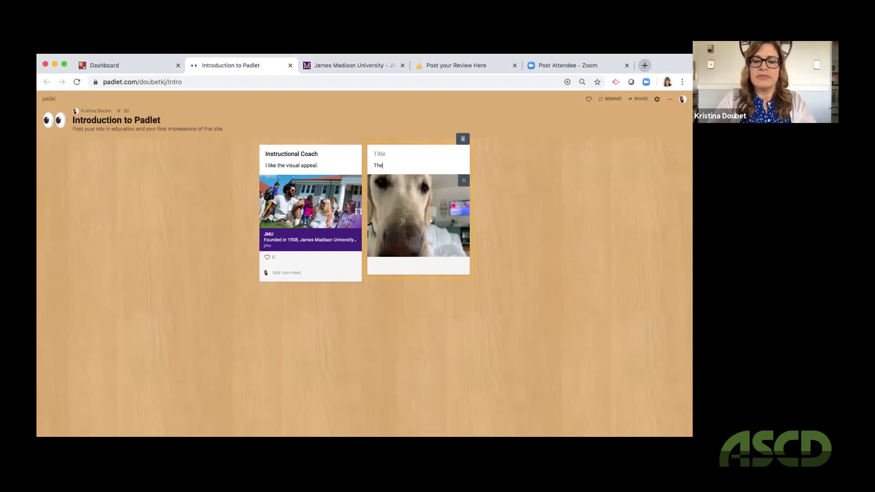
pyautogui.write('Theo')
pyautogui.press('Return')
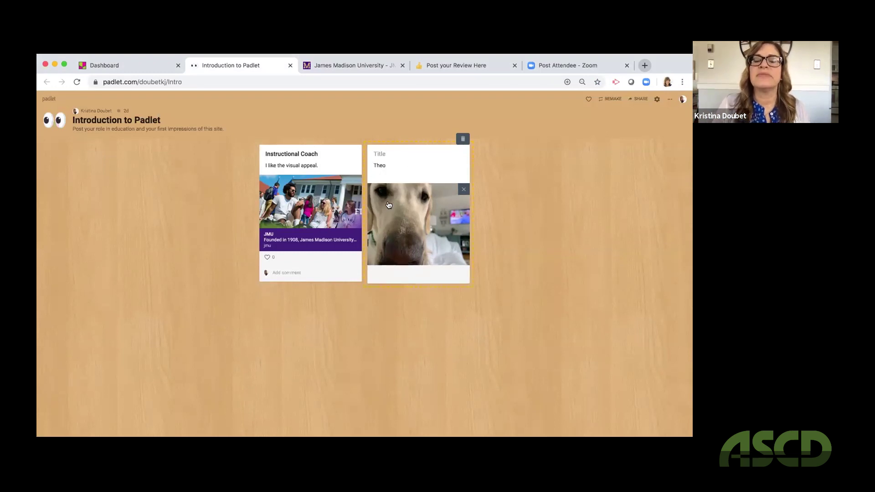
pyautogui.click(326, 169)
# Step: Examine the edit mode of both posts and the additional post options for the dog photo post
pyautogui.click(333, 142)
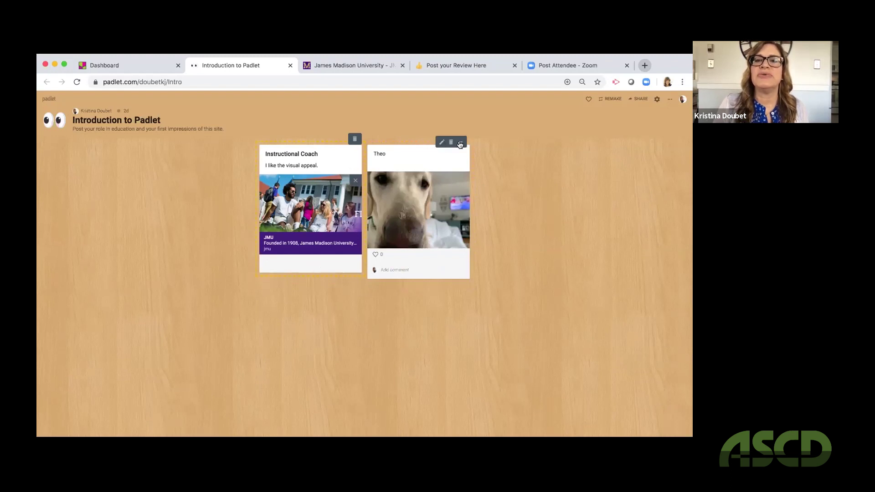
pyautogui.click(460, 144)
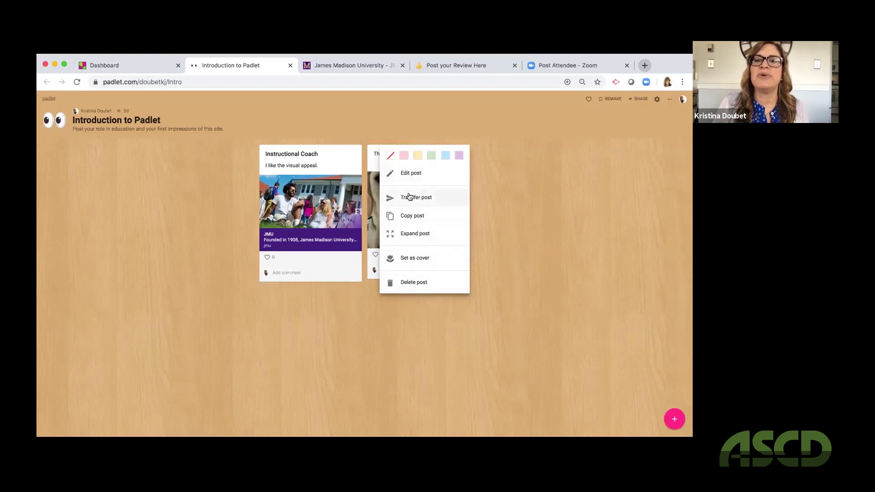
pyautogui.click(375, 164)
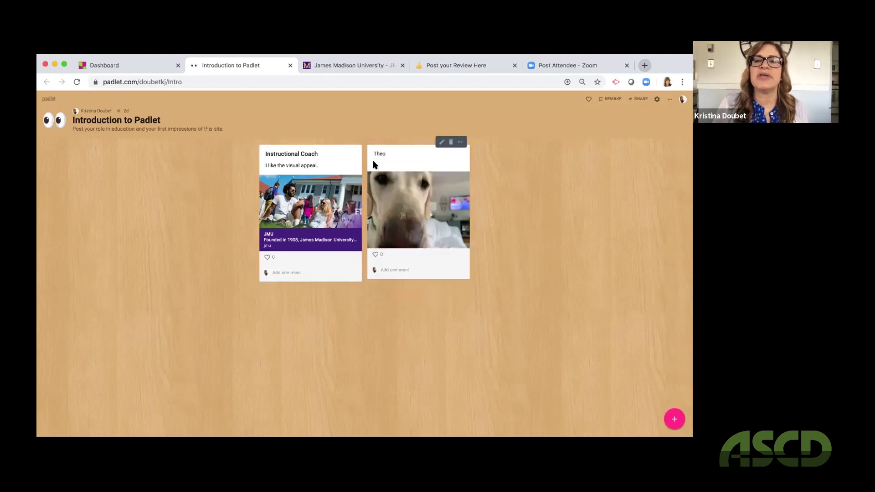
pyautogui.click(442, 141)
pyautogui.moveTo(324, 266); pyautogui.dragTo(304, 255)
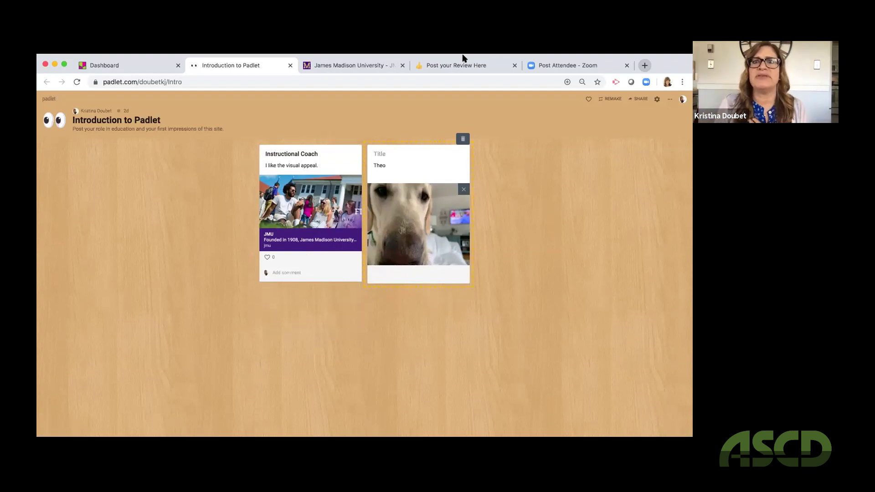
# Step: Switch to the Post your Review Here board and set its wallpaper to the Blueprint texture
pyautogui.click(460, 67)
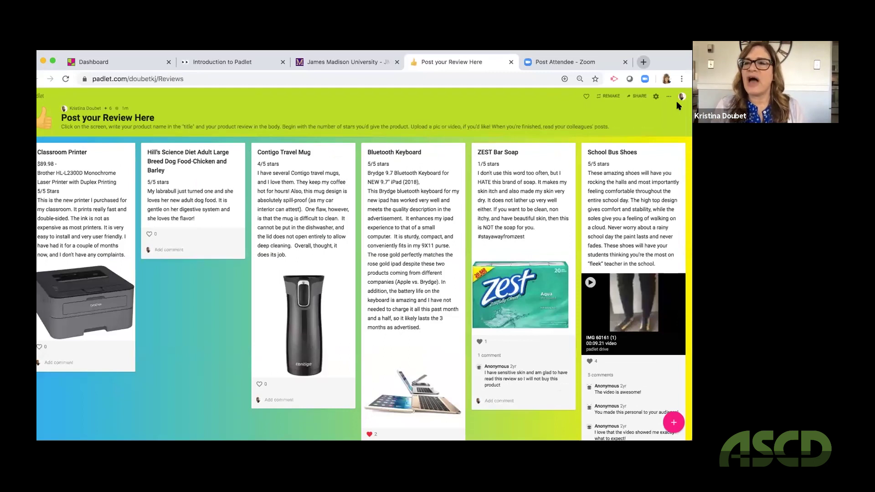
pyautogui.click(657, 96)
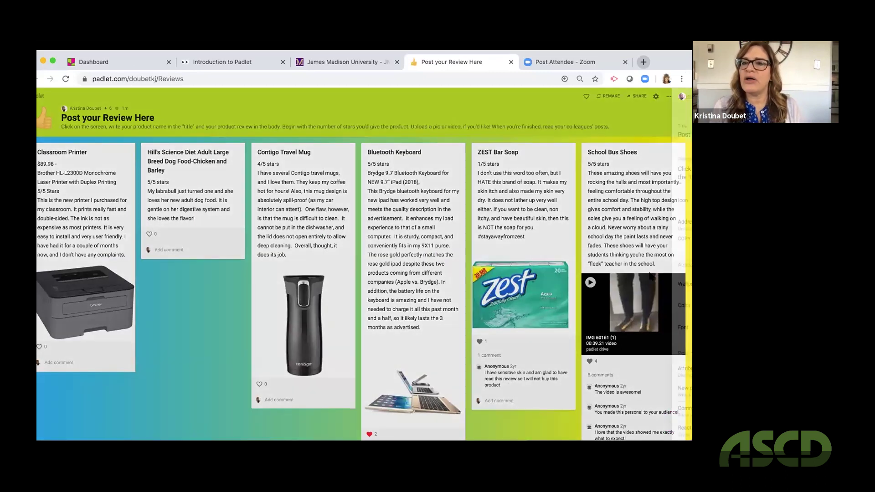
pyautogui.click(679, 284)
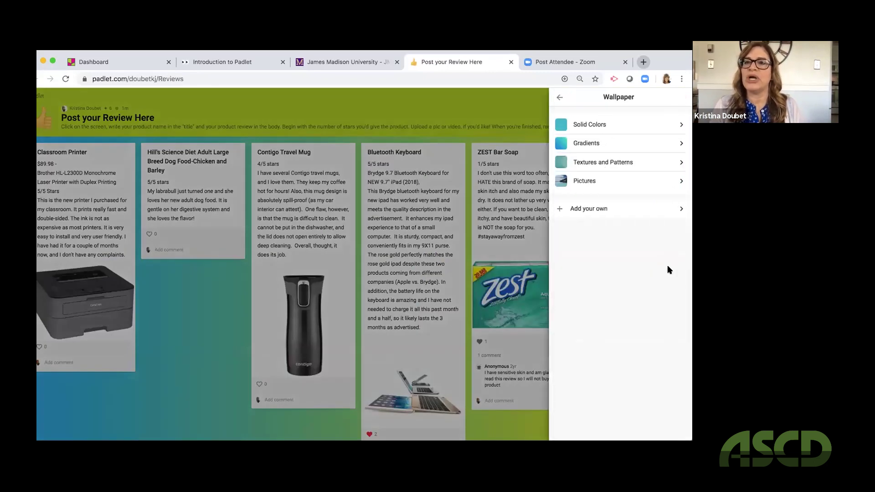
pyautogui.click(674, 131)
pyautogui.click(561, 97)
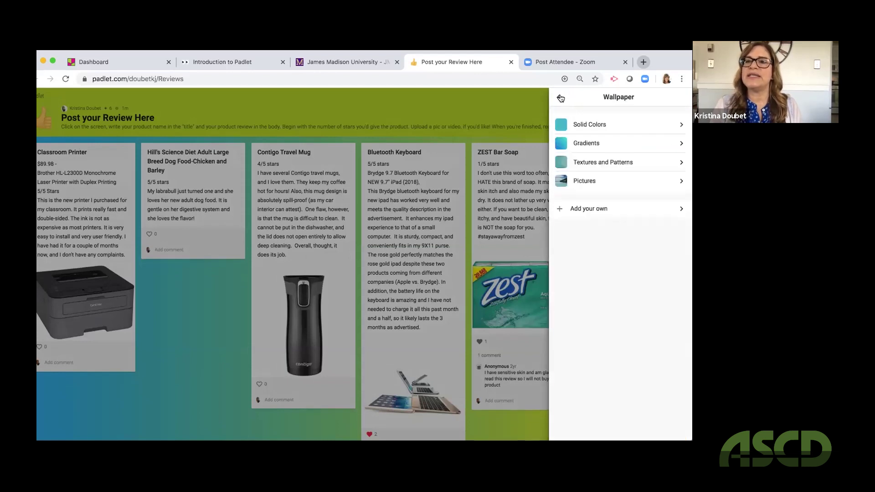
pyautogui.click(678, 163)
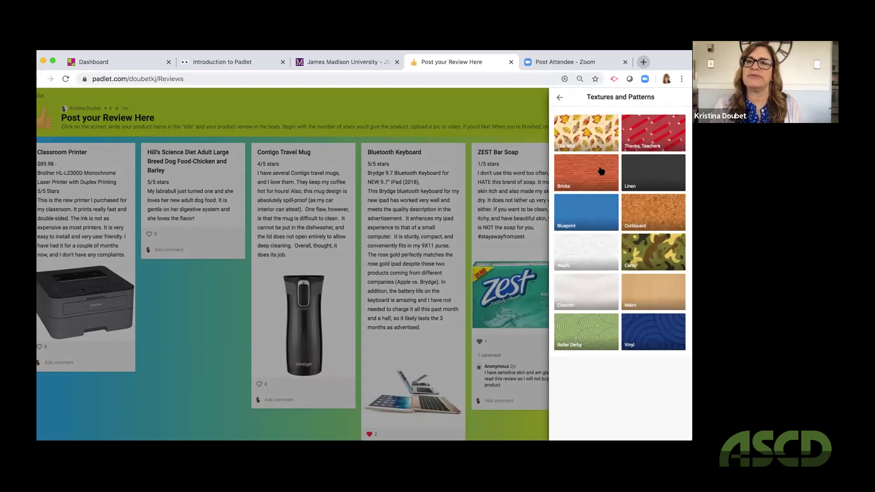
pyautogui.click(590, 213)
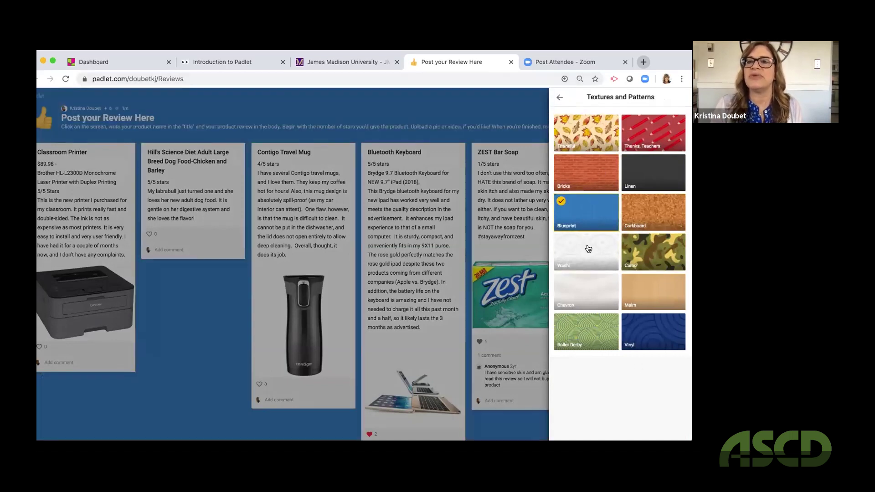
pyautogui.click(559, 97)
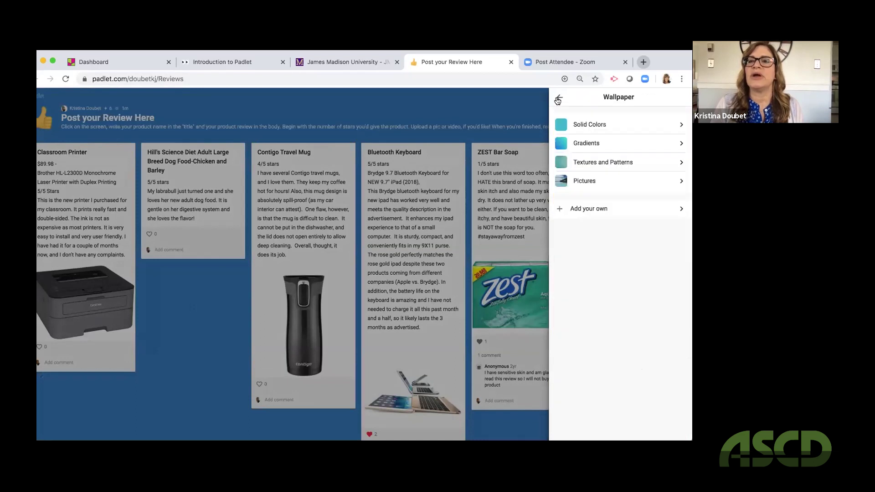
pyautogui.click(559, 97)
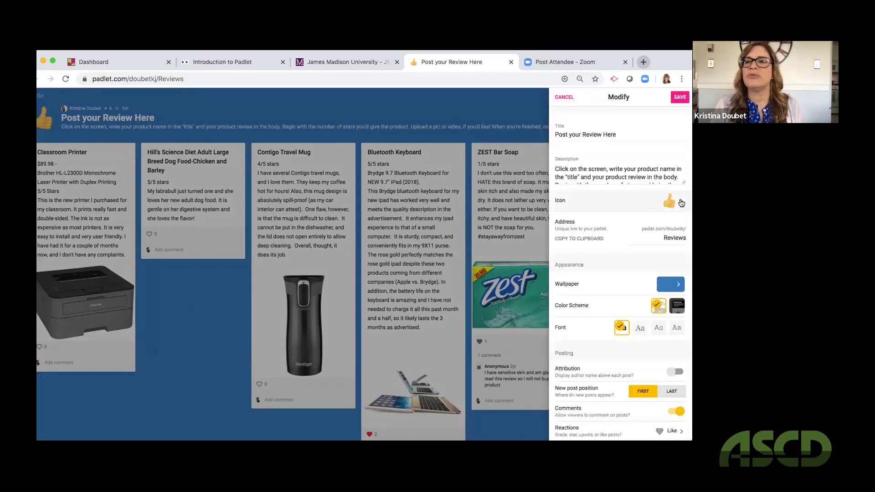
# Step: Change the review board's icon to the grinning face emoji and save the board settings
pyautogui.click(681, 202)
pyautogui.click(563, 195)
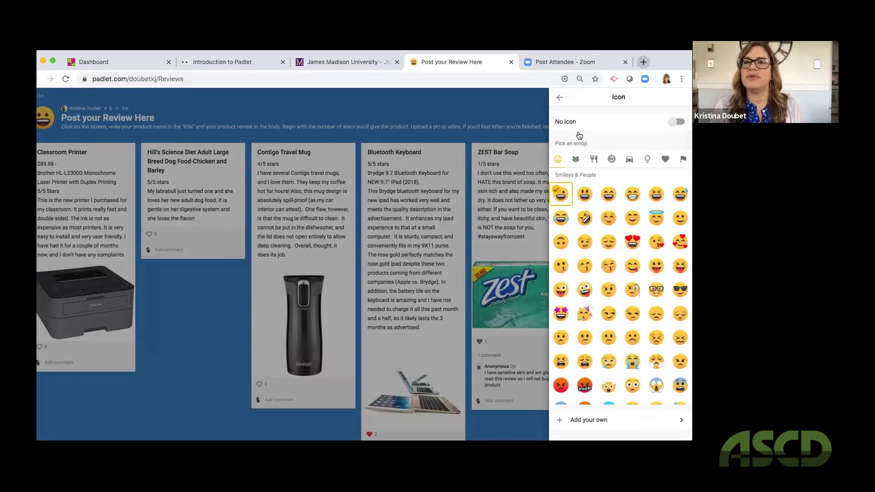
pyautogui.click(559, 97)
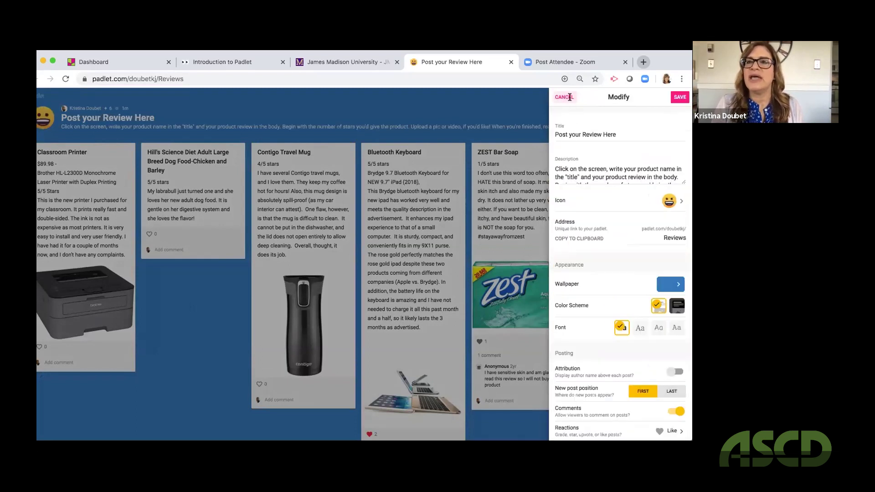
# Step: Review the board's posting and content filtering settings, including the available reaction types
pyautogui.scroll(-3, 603, 371)
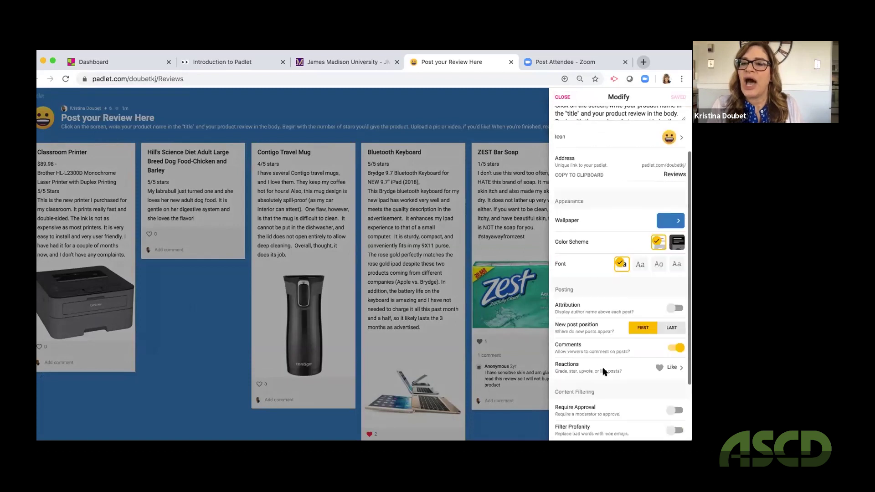
pyautogui.scroll(-3, 604, 371)
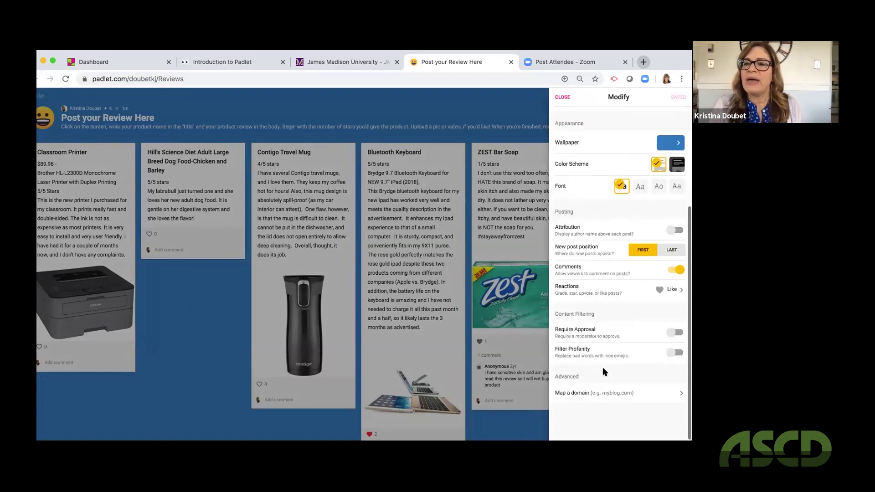
pyautogui.click(678, 290)
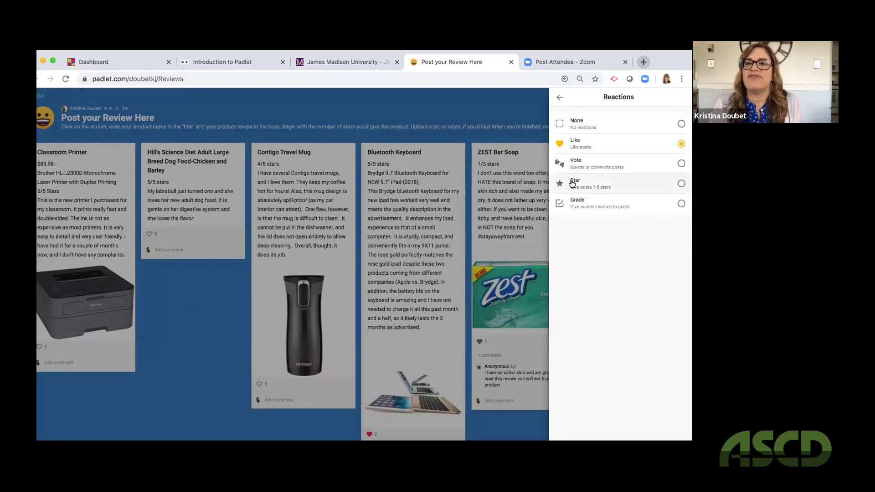
pyautogui.click(560, 97)
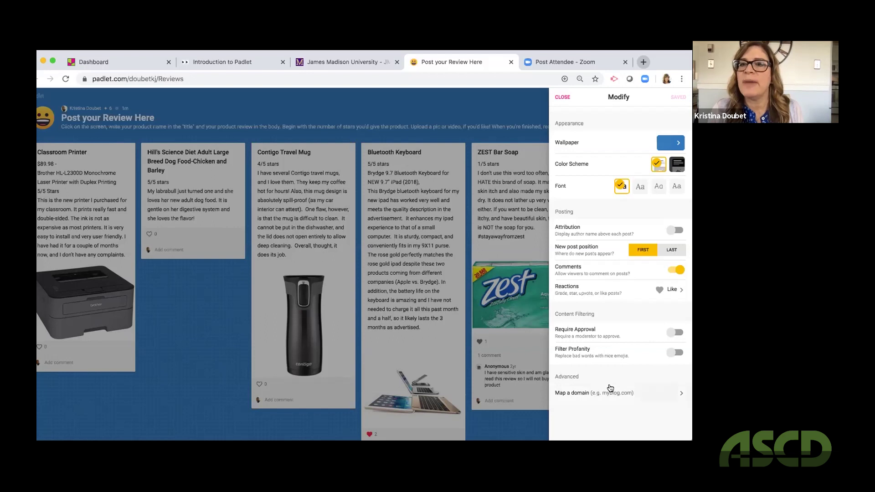
# Step: Close the board settings, change the review board's format to Stream, and look through the posts in the new layout
pyautogui.click(563, 97)
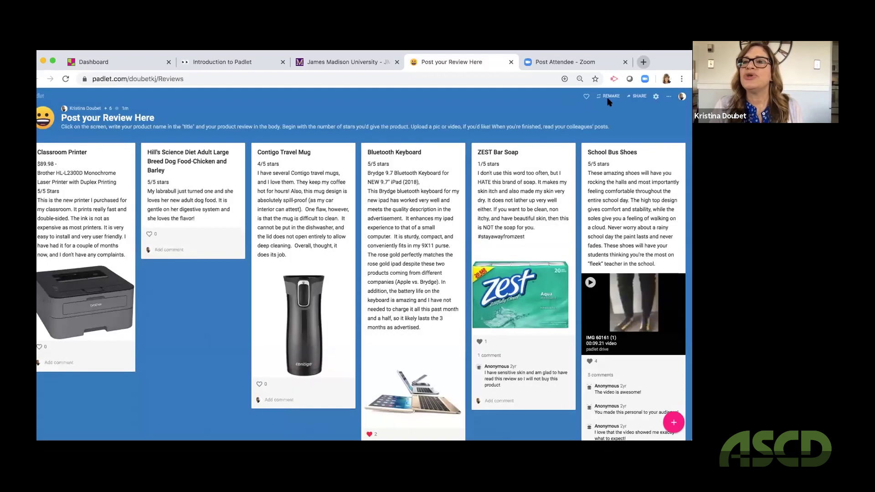
pyautogui.click(668, 97)
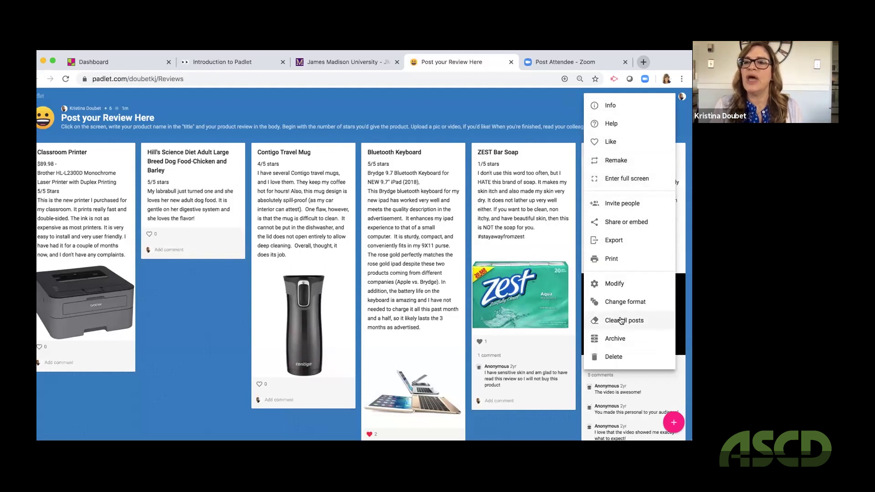
pyautogui.click(615, 303)
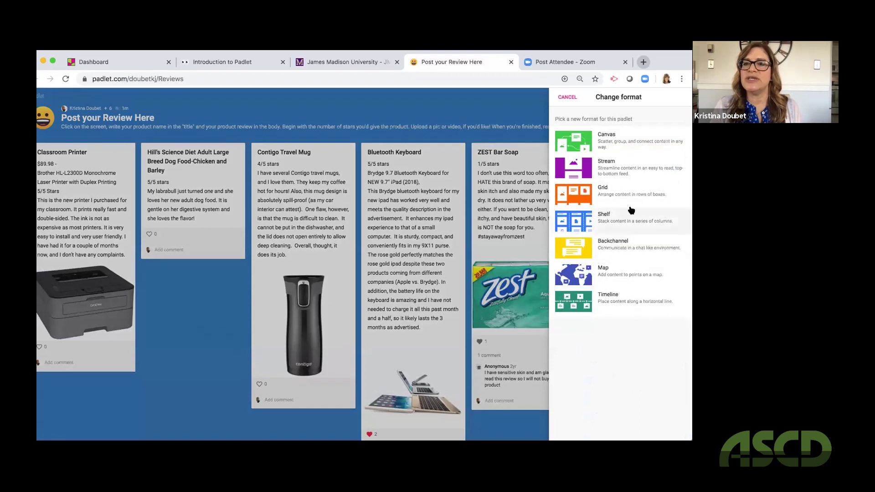
pyautogui.click(574, 169)
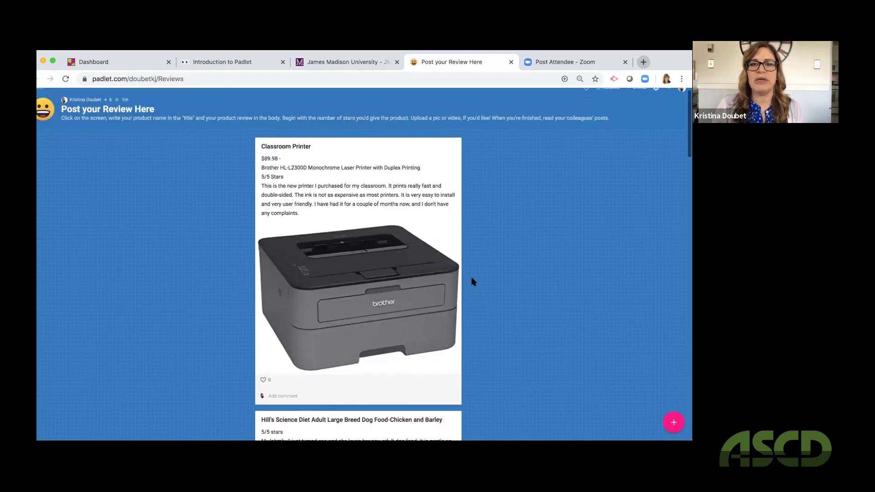
pyautogui.scroll(-20, 473, 282)
pyautogui.scroll(-1, 472, 281)
pyautogui.scroll(20, 626, 135)
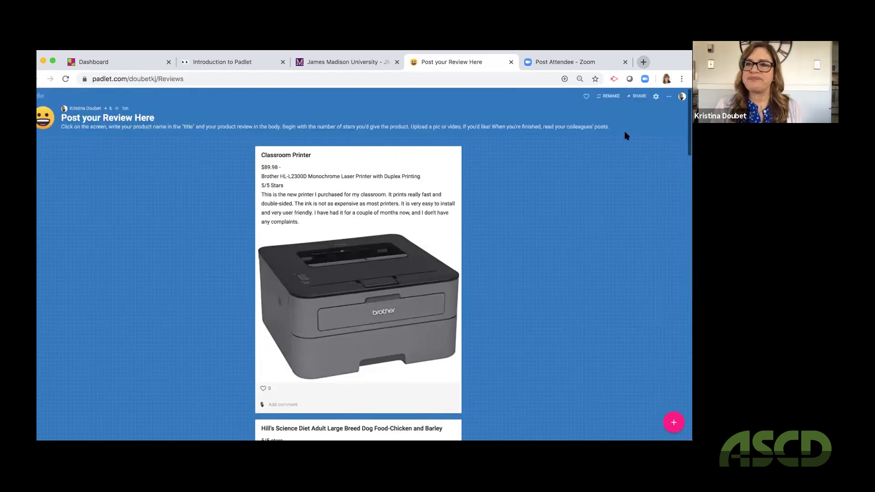
# Step: Review the review board's sharing and export options, then return to the board
pyautogui.click(669, 97)
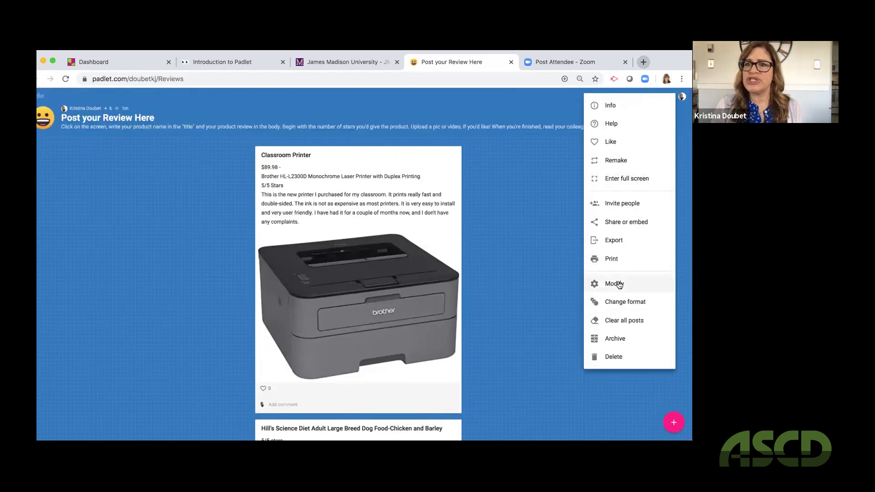
pyautogui.click(622, 222)
pyautogui.scroll(-3, 621, 217)
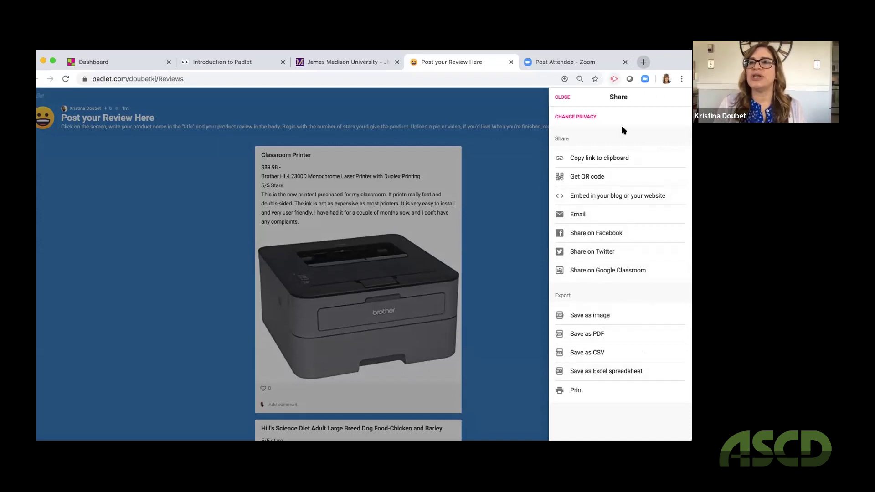
pyautogui.click(517, 158)
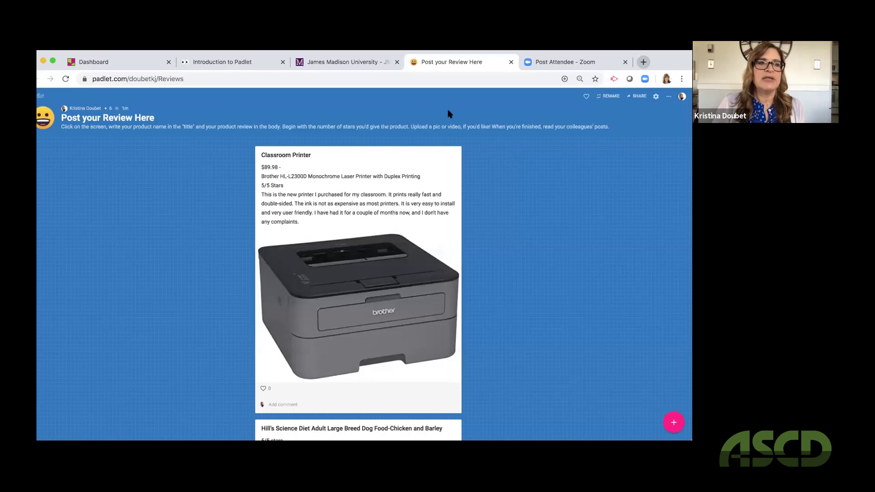
# Step: Switch to the Padlet dashboard and view the boards in the Differentiation PD and Formative Assess... folders
pyautogui.click(104, 62)
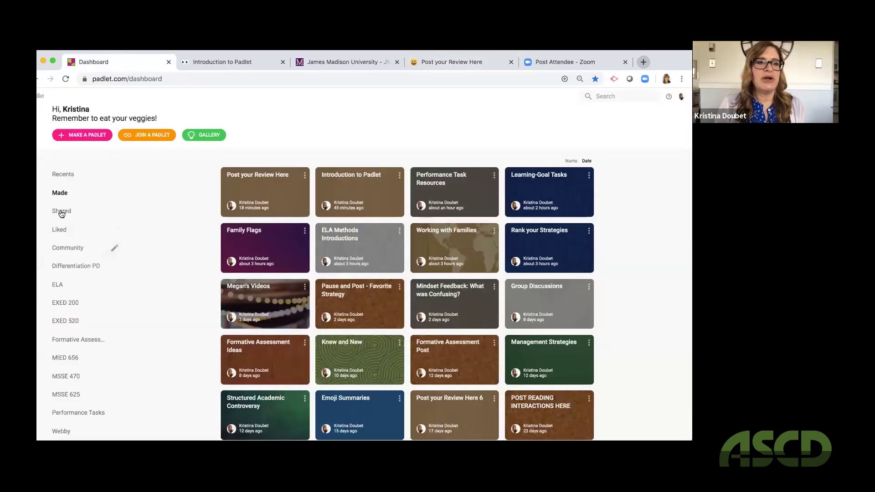
pyautogui.click(65, 249)
pyautogui.click(66, 266)
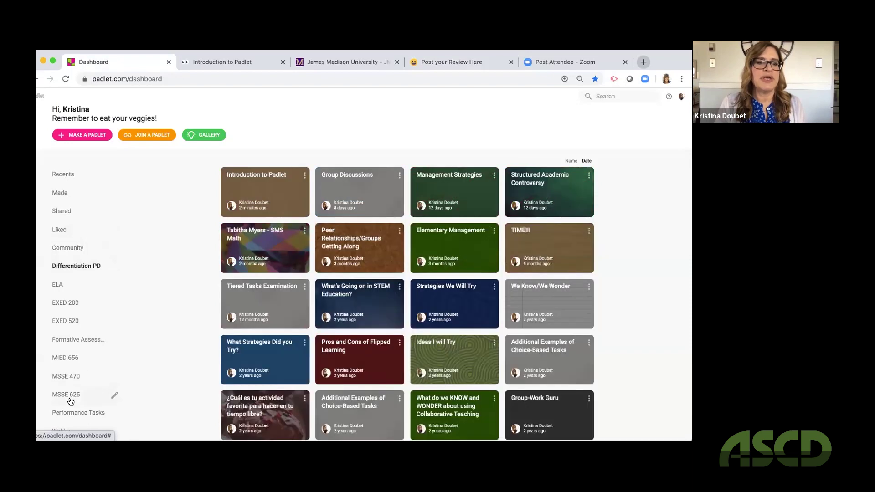
pyautogui.click(68, 341)
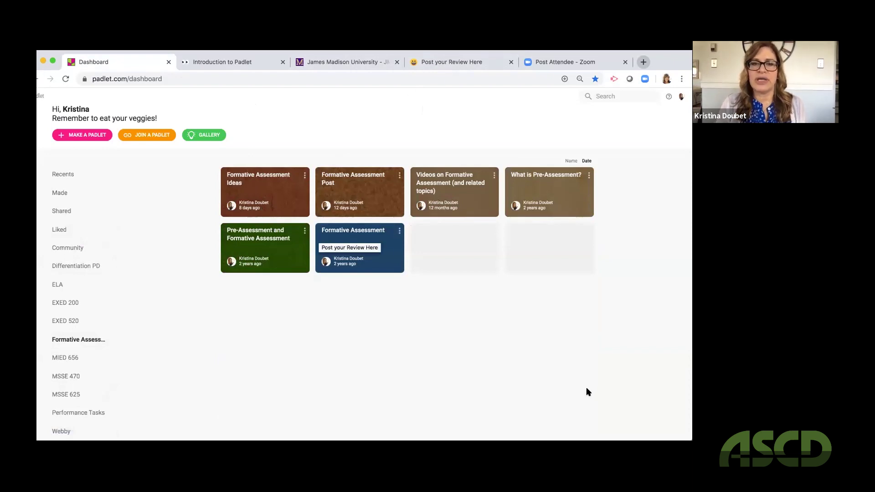
# Step: Switch to the slide presentation and show the Why Padlet? slide
pyautogui.press('super+Tab')
pyautogui.press('Right')
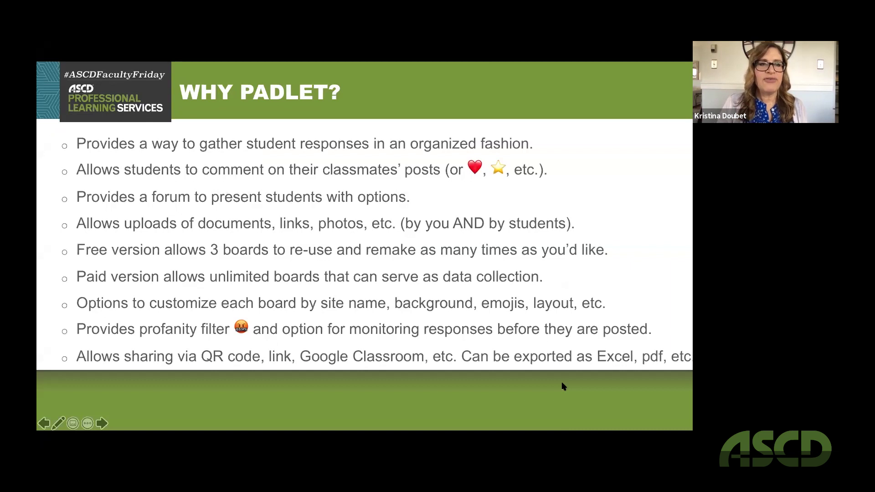